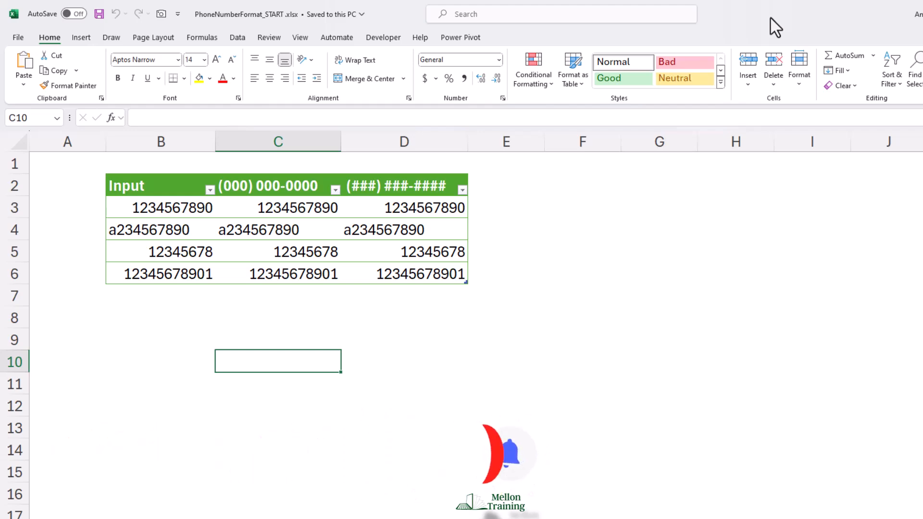
# Apply the custom number format (###) ###-#### to cell D3
pyautogui.click(406, 207)
pyautogui.rightClick(406, 209)
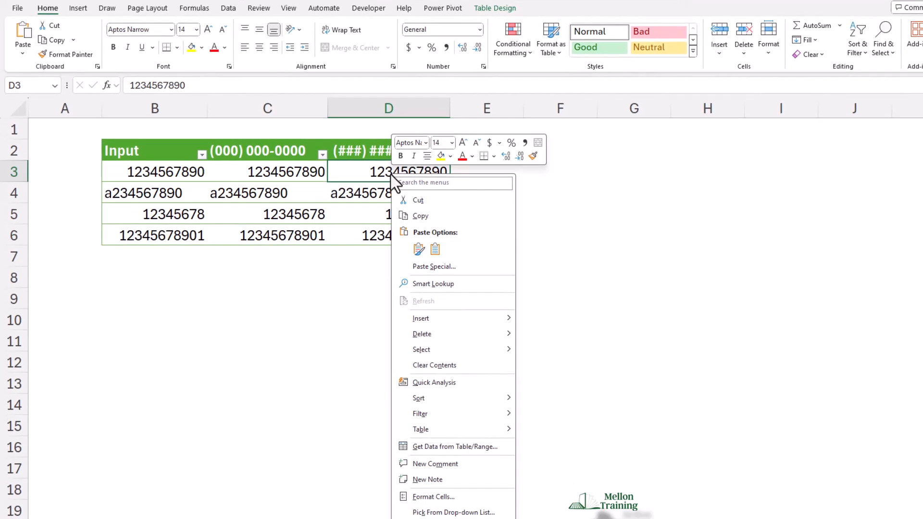
pyautogui.click(487, 497)
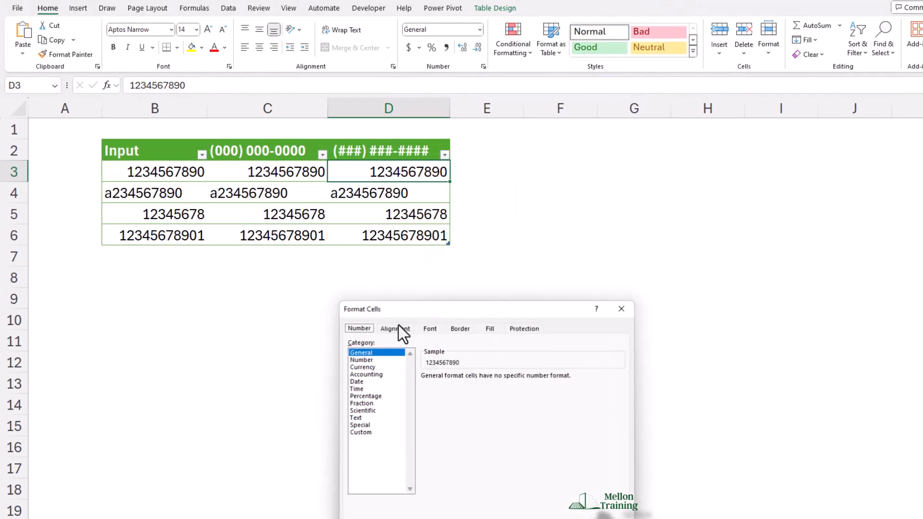
pyautogui.moveTo(450, 310); pyautogui.dragTo(591, 142)
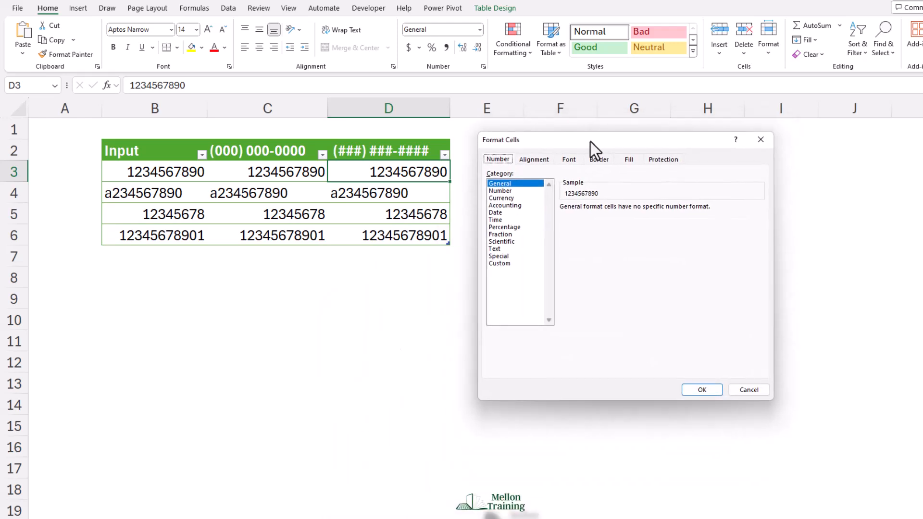
pyautogui.click(497, 263)
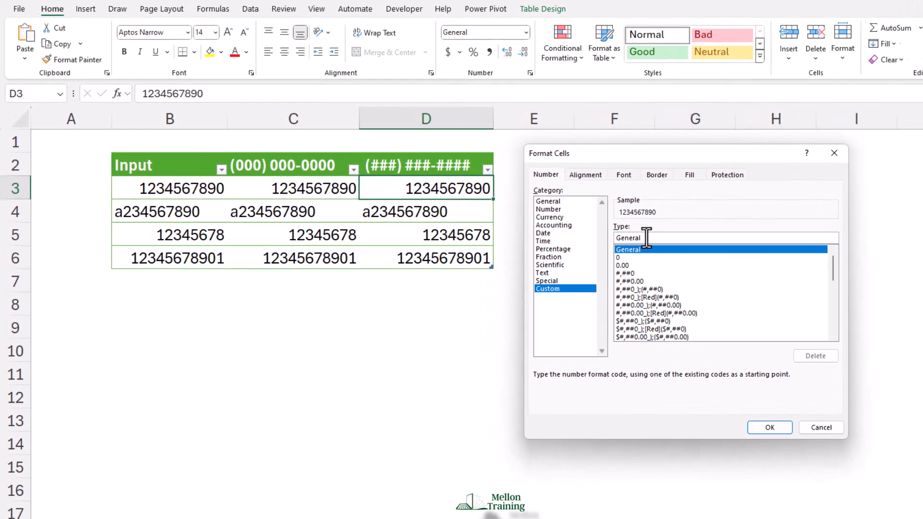
pyautogui.moveTo(591, 217); pyautogui.dragTo(520, 212)
pyautogui.write('(')
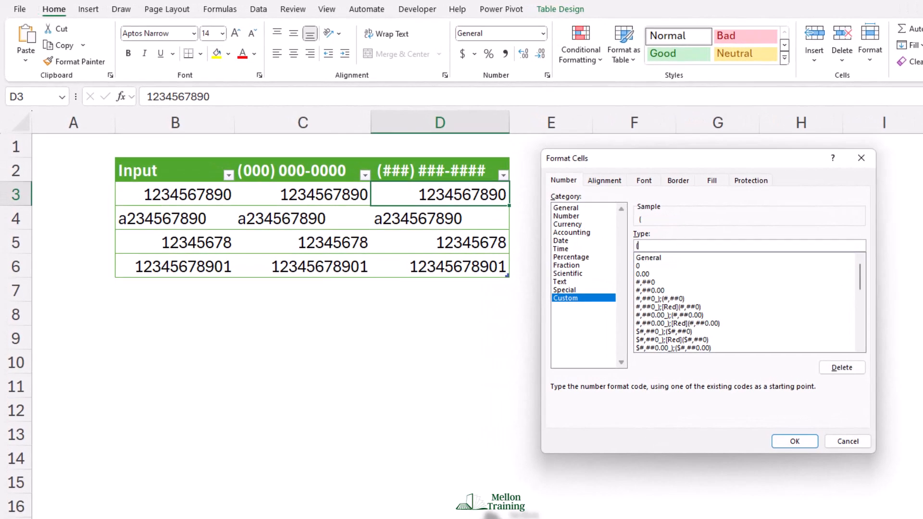
pyautogui.write('###) ###-#####')
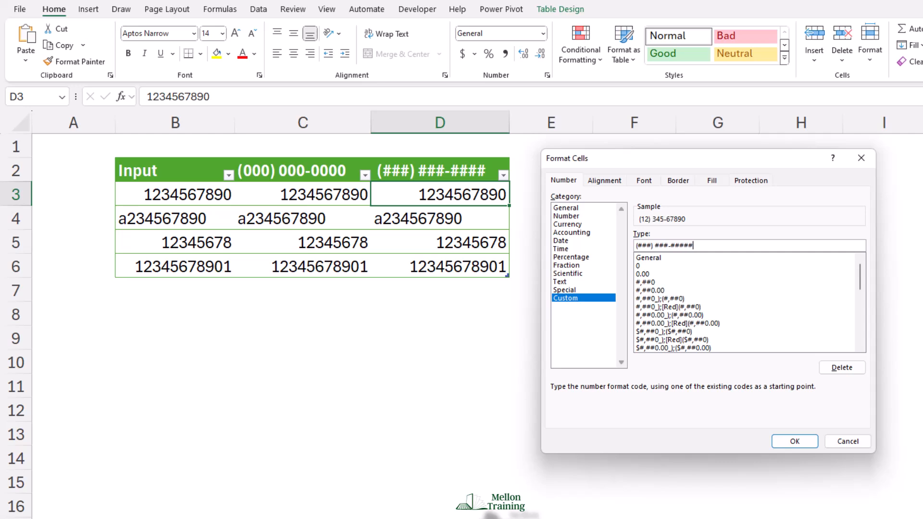
pyautogui.press('BackSpace')
pyautogui.click(809, 441)
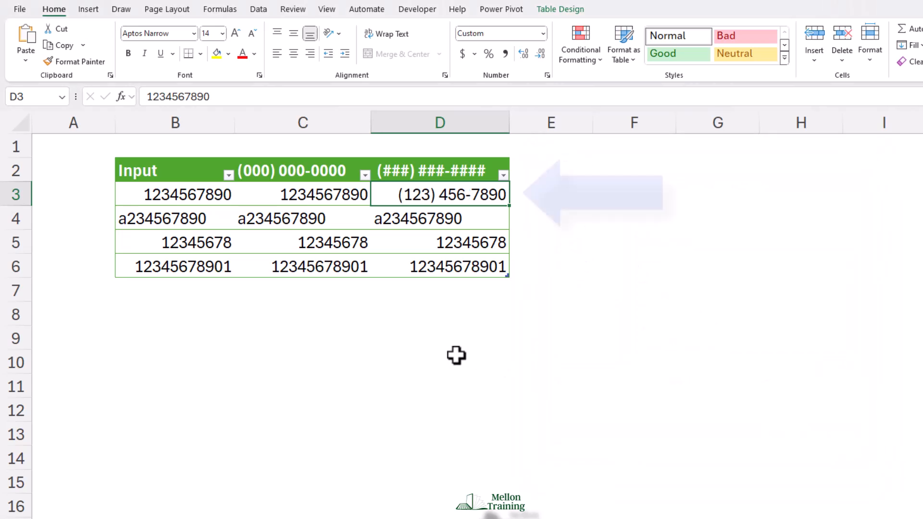
# Apply the existing custom number format (###) ###-#### to cells D4:D6
pyautogui.moveTo(446, 219); pyautogui.dragTo(447, 266)
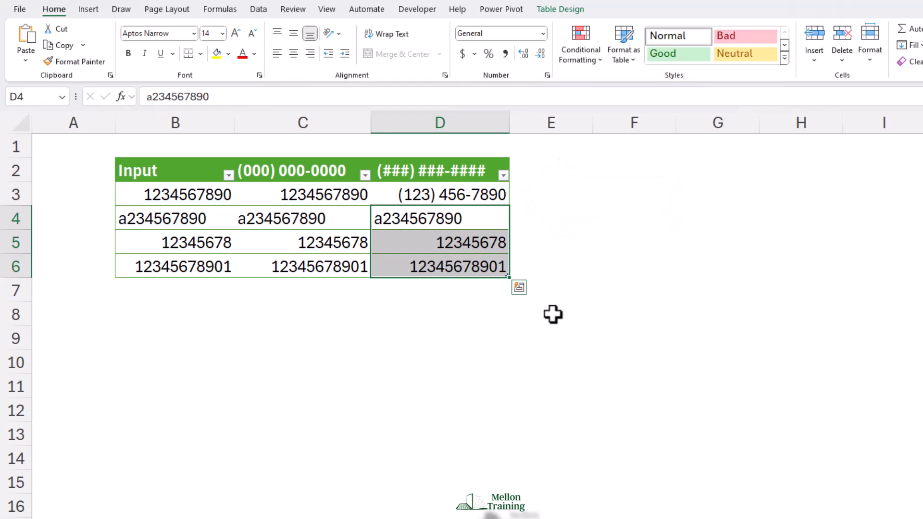
pyautogui.click(547, 75)
pyautogui.moveTo(532, 145); pyautogui.dragTo(721, 161)
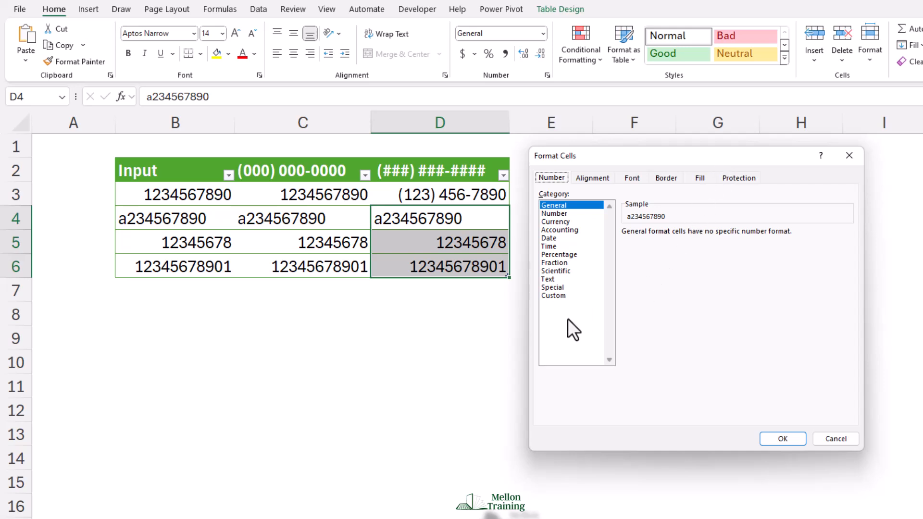
pyautogui.click(552, 295)
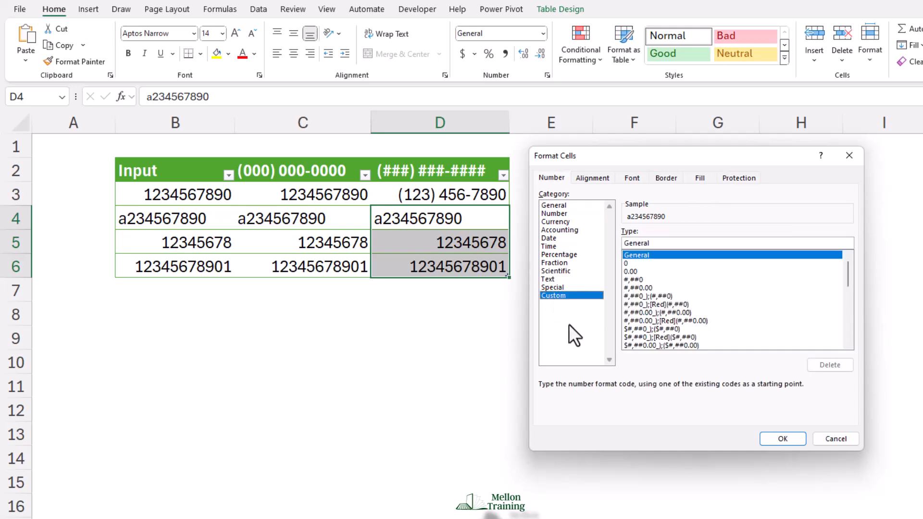
pyautogui.moveTo(844, 275); pyautogui.dragTo(847, 334)
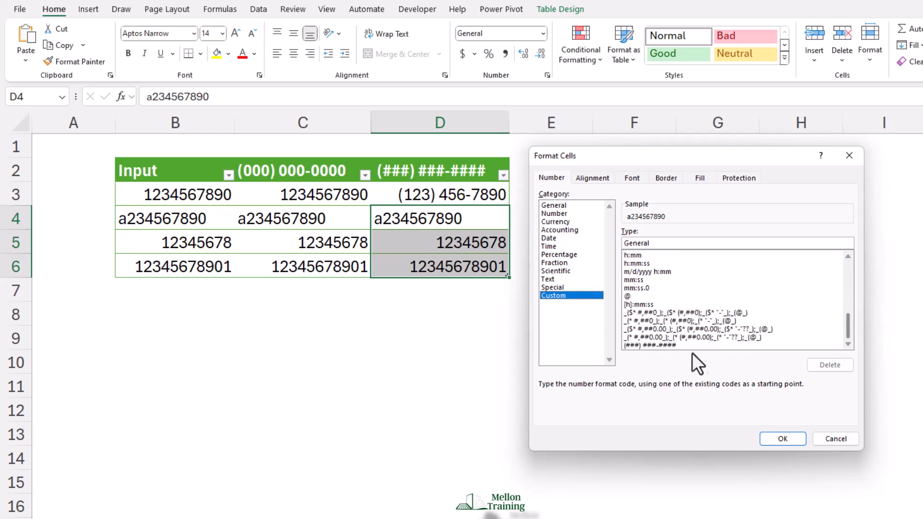
pyautogui.click(659, 346)
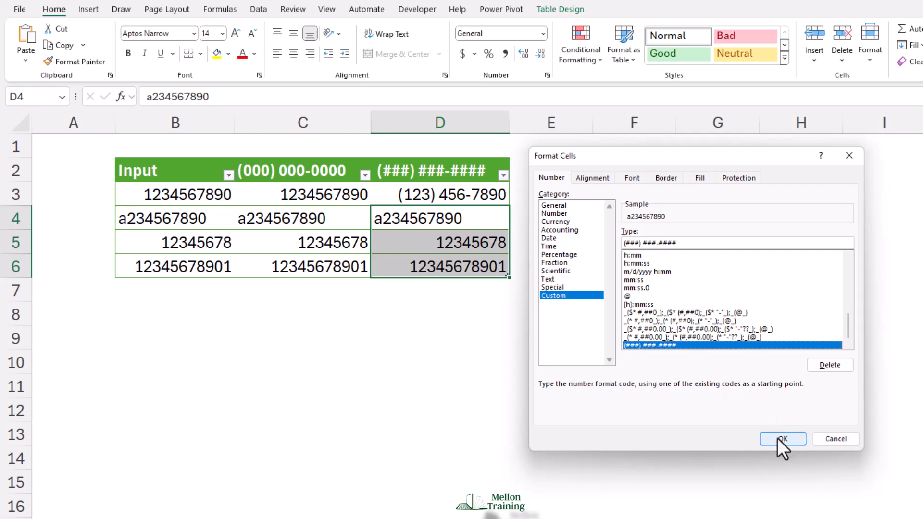
pyautogui.click(782, 438)
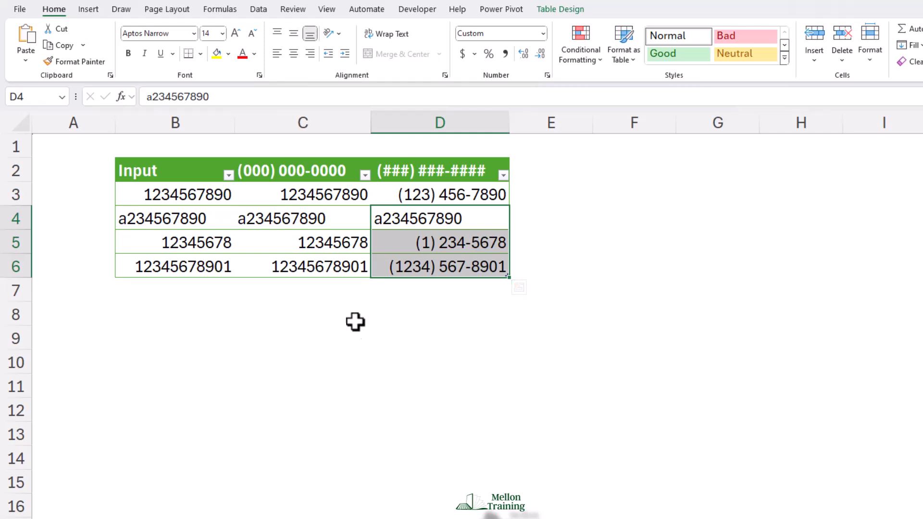
pyautogui.moveTo(319, 197); pyautogui.dragTo(315, 269)
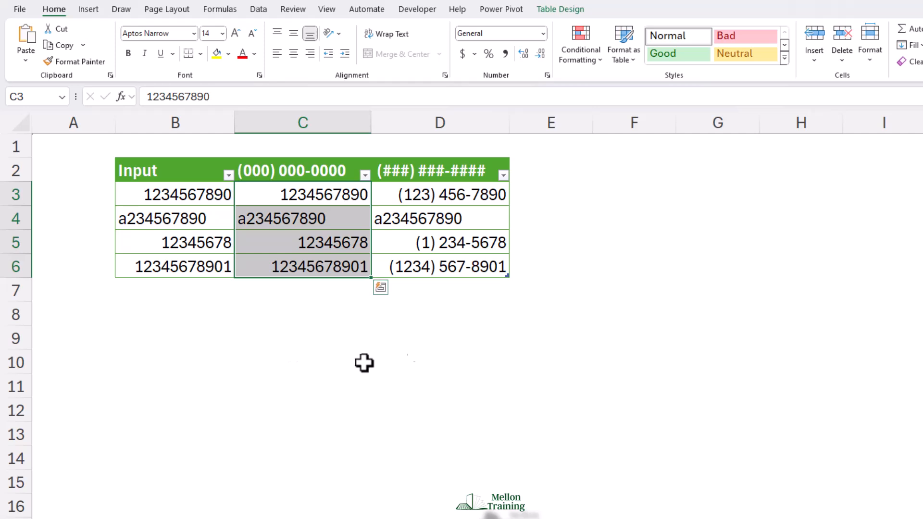
pyautogui.click(548, 75)
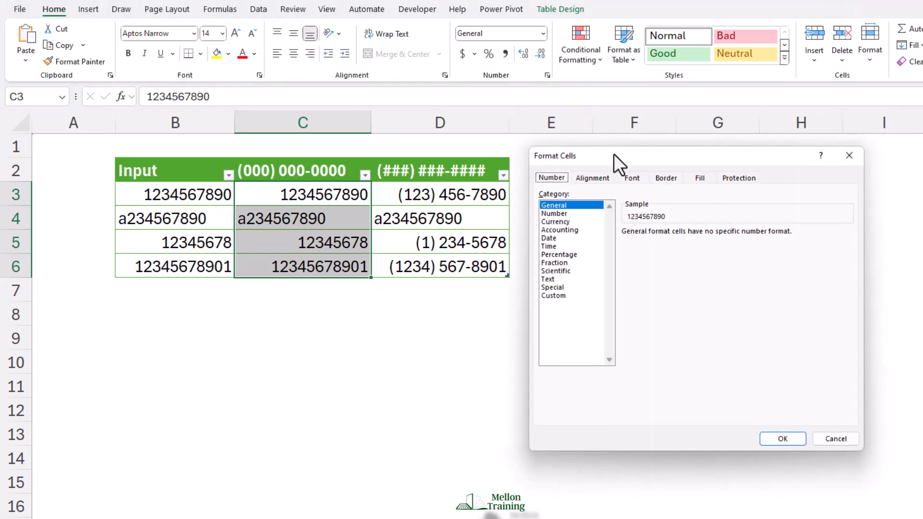
pyautogui.moveTo(613, 154); pyautogui.dragTo(605, 147)
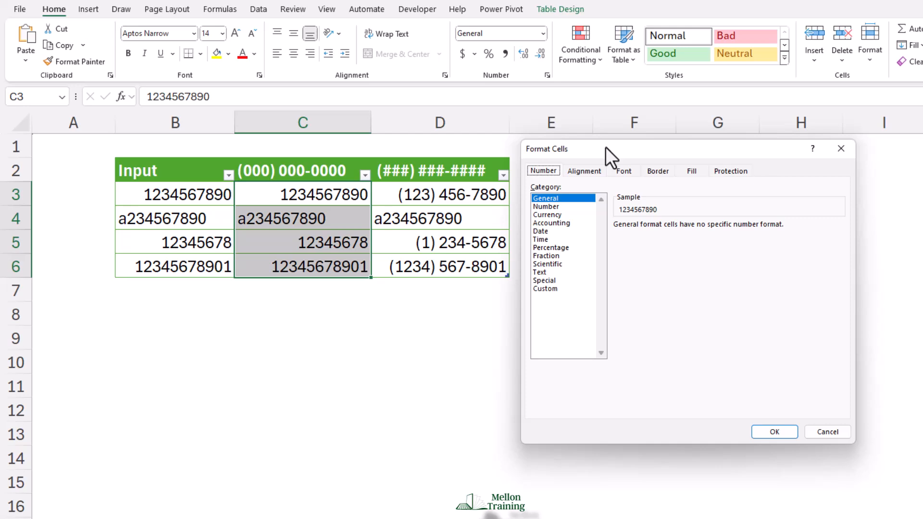
pyautogui.click(547, 289)
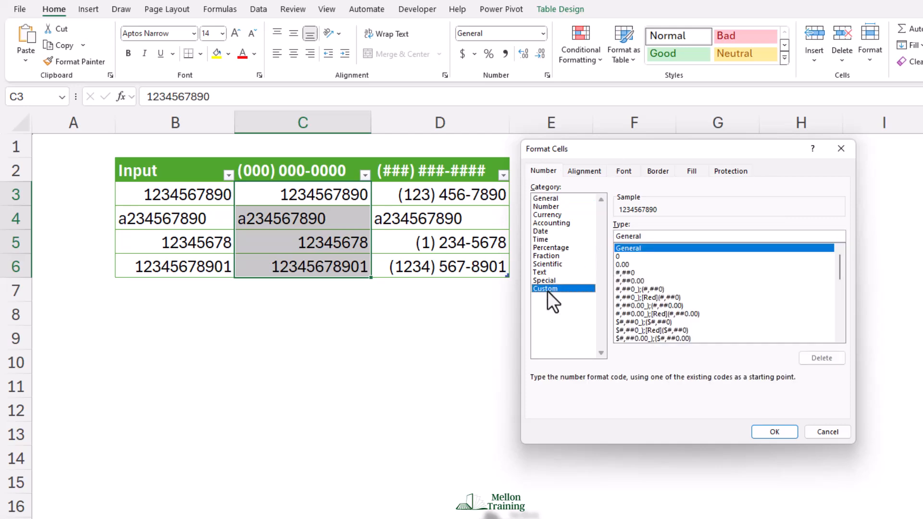
pyautogui.doubleClick(663, 236)
pyautogui.write('(00')
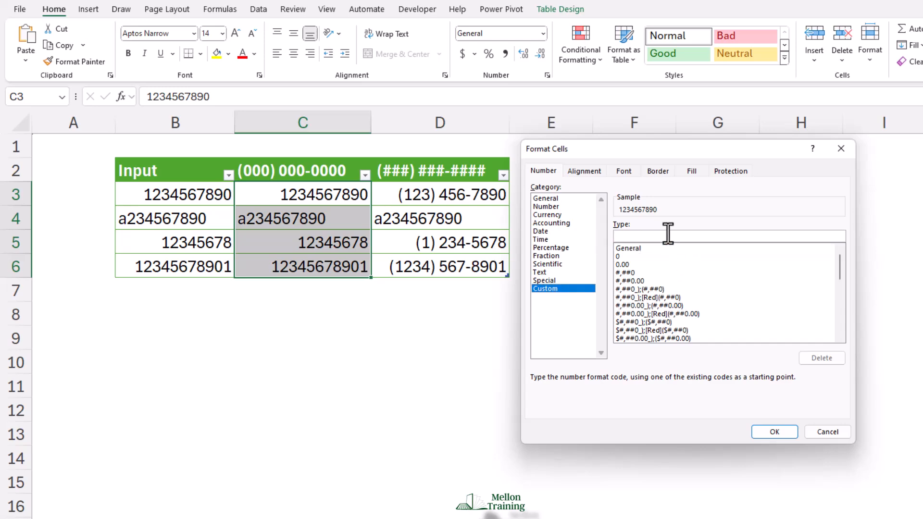
pyautogui.write('0)')
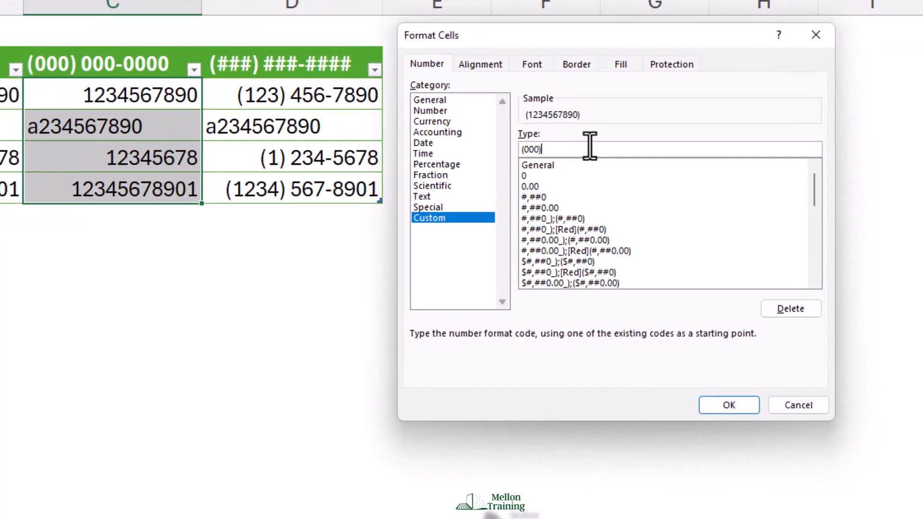
pyautogui.write(' 000-0000')
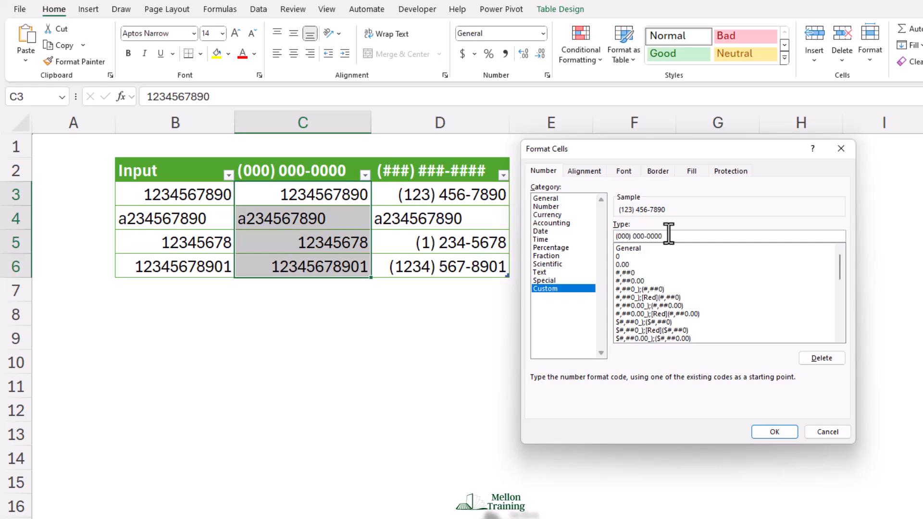
pyautogui.click(791, 432)
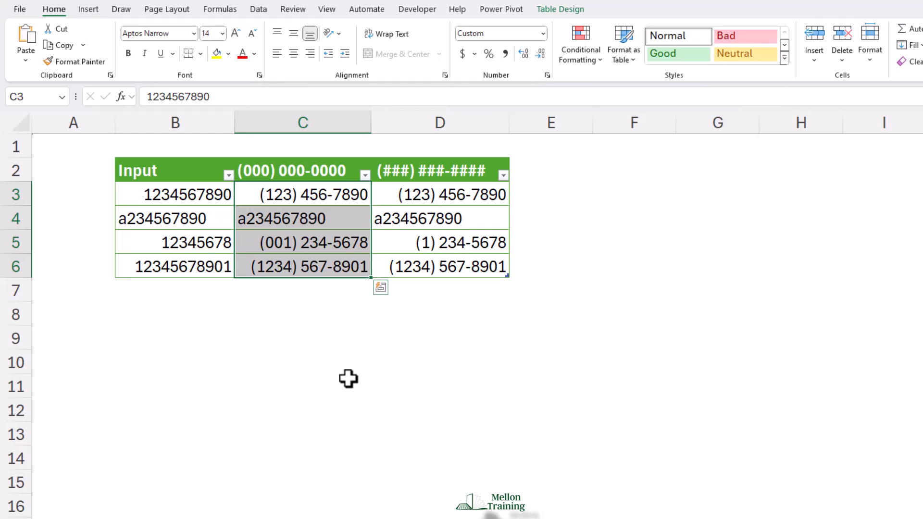
pyautogui.hotkey('ctrl', '1')
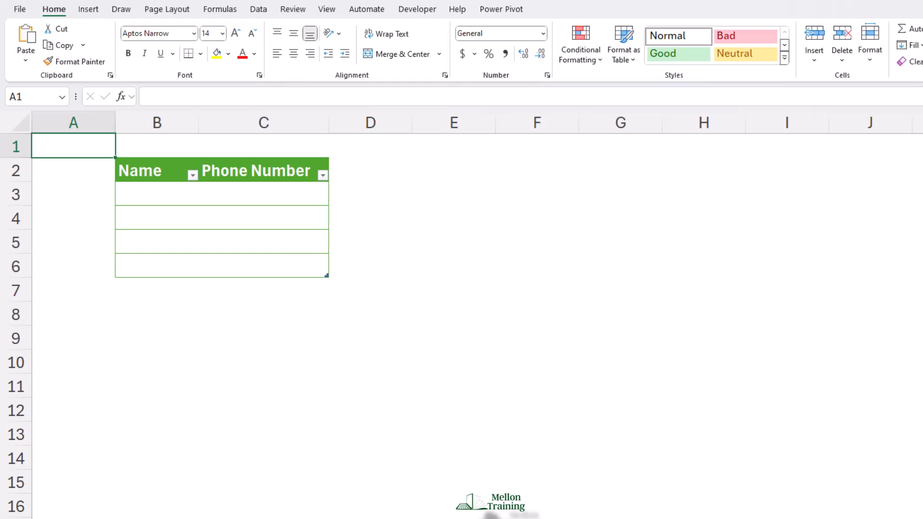
# Open data validation for C3, the first Phone Number cell, and set the allowed criteria to Custom
pyautogui.click(268, 194)
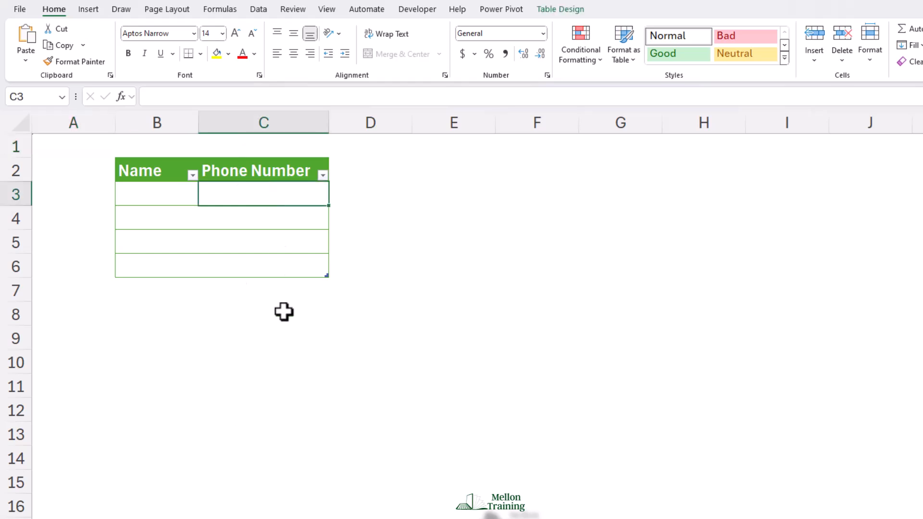
pyautogui.click(260, 9)
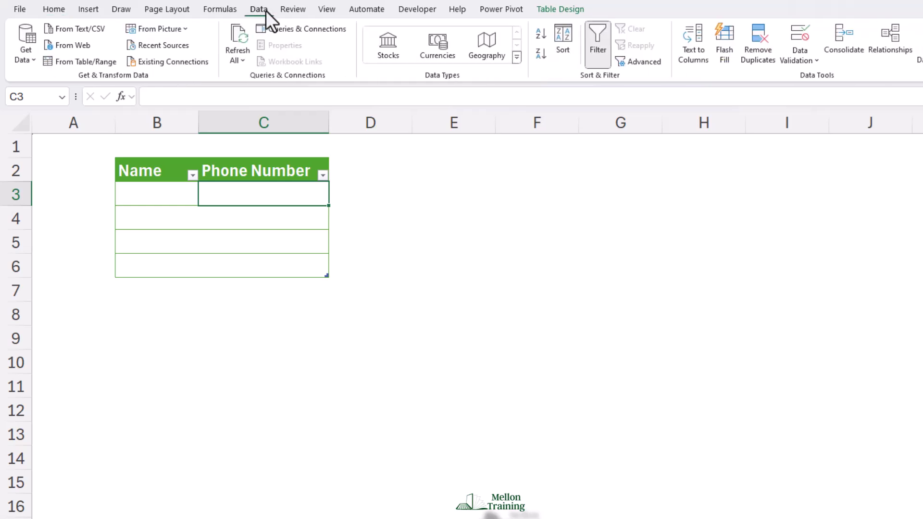
pyautogui.click(814, 59)
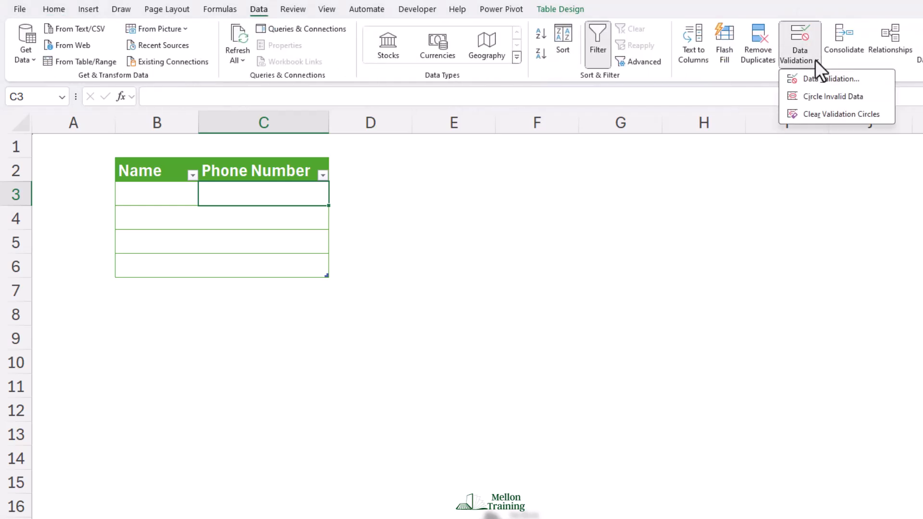
pyautogui.click(868, 80)
pyautogui.moveTo(648, 202); pyautogui.dragTo(453, 157)
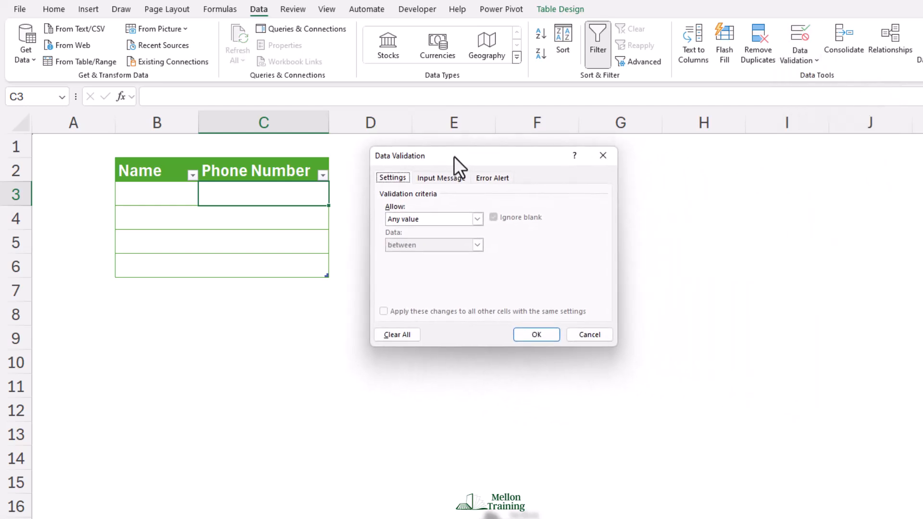
pyautogui.click(476, 222)
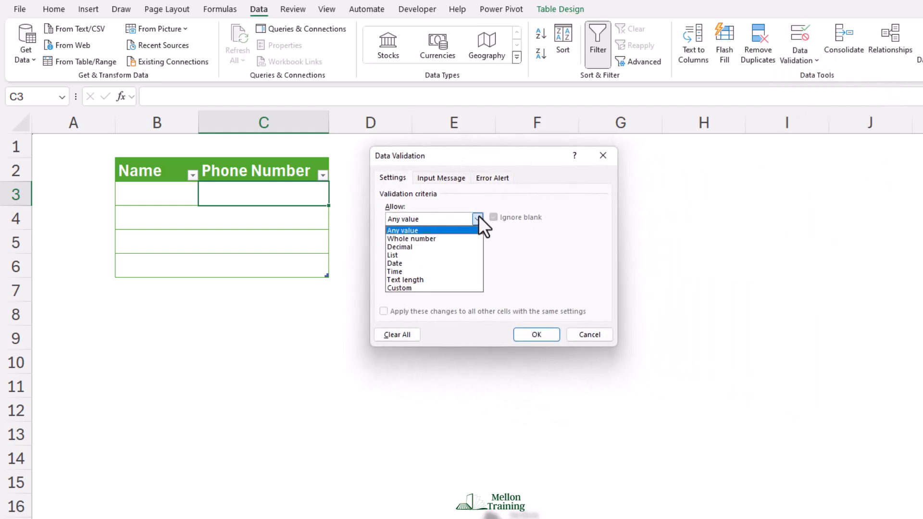
pyautogui.click(423, 287)
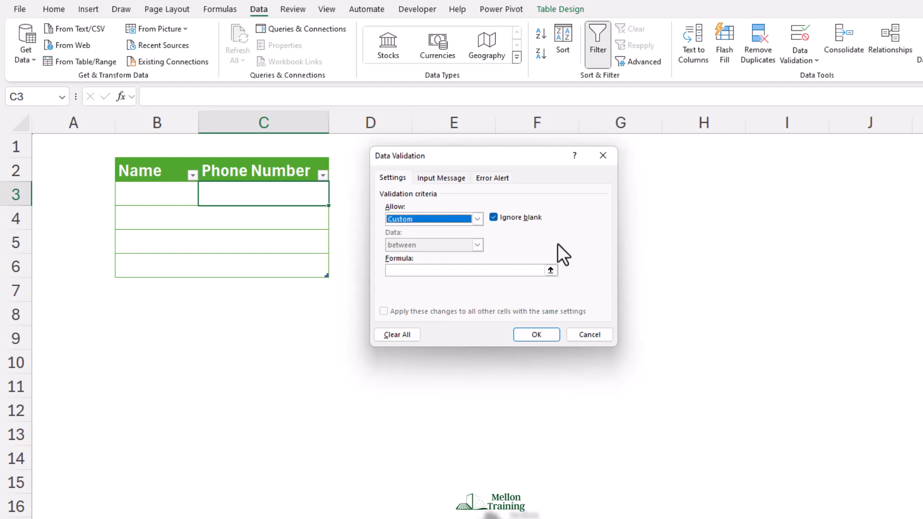
# Set the validation formula for C3 to =AND(ISNUMBER(C3),LEN(C3)=10) and apply the rule
pyautogui.click(477, 270)
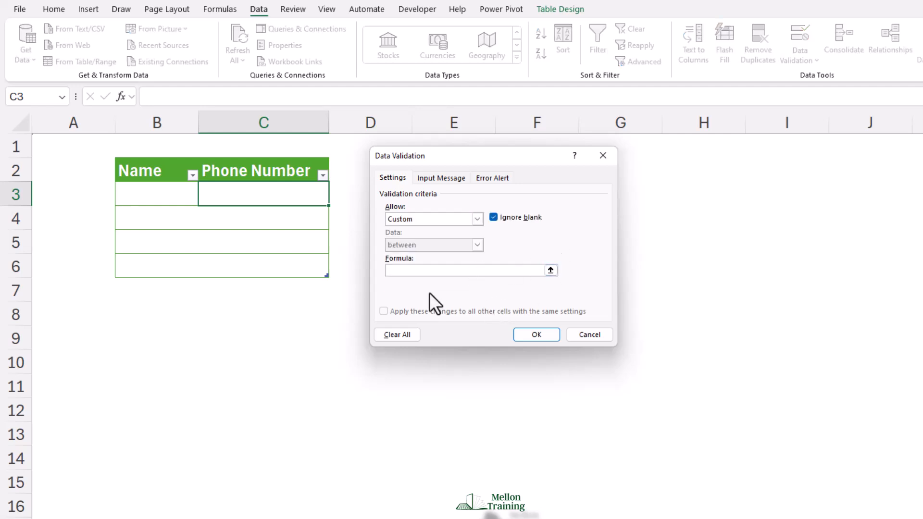
pyautogui.write('=AND')
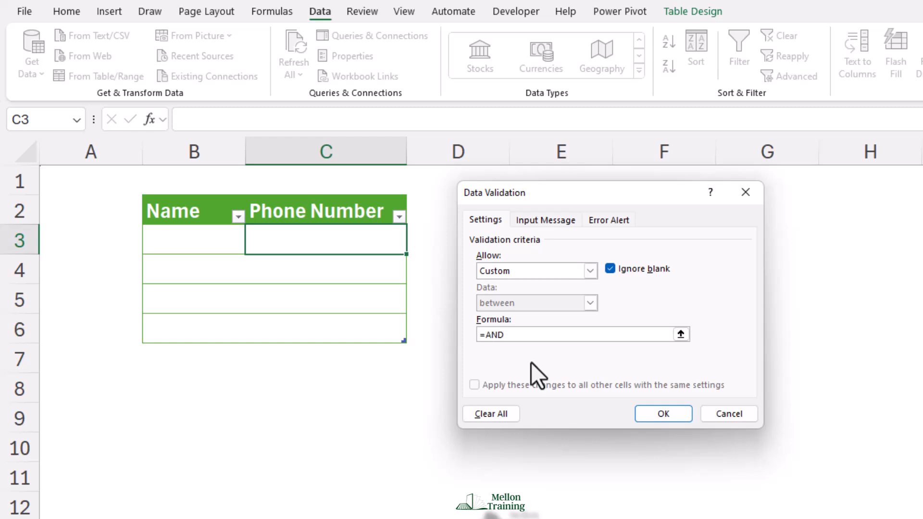
pyautogui.write('(ISNUMBER')
pyautogui.write('(C3),LEN(C3)')
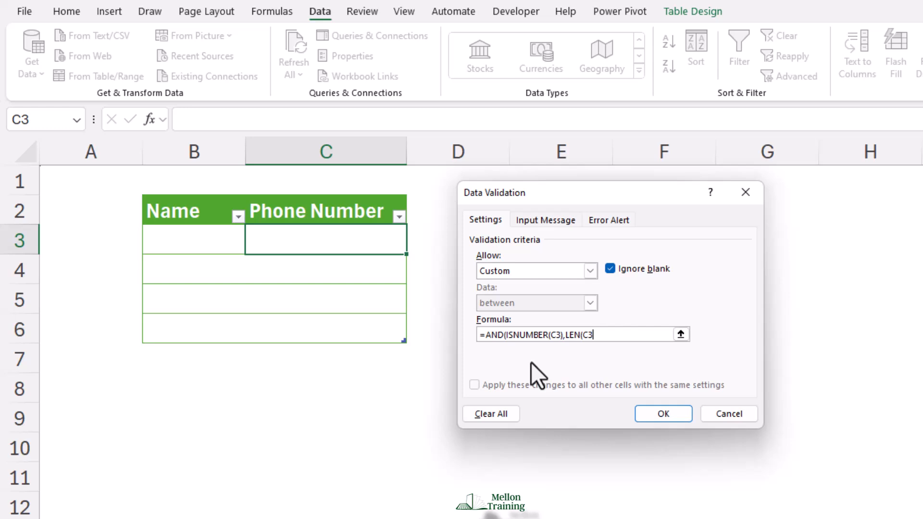
pyautogui.write('=10)')
pyautogui.click(679, 416)
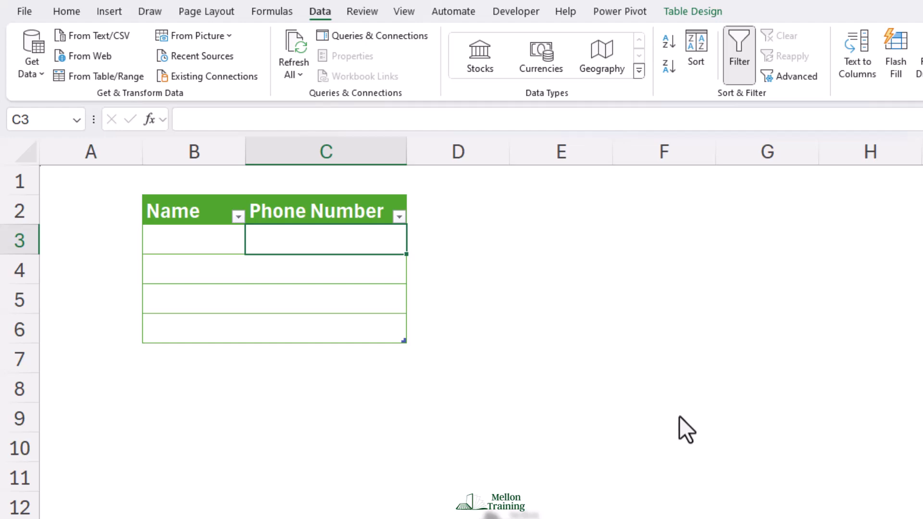
# Test the validation rule in C3 by entering a ten-digit phone number, and clear the cell again
pyautogui.press('F2')
pyautogui.write('1')
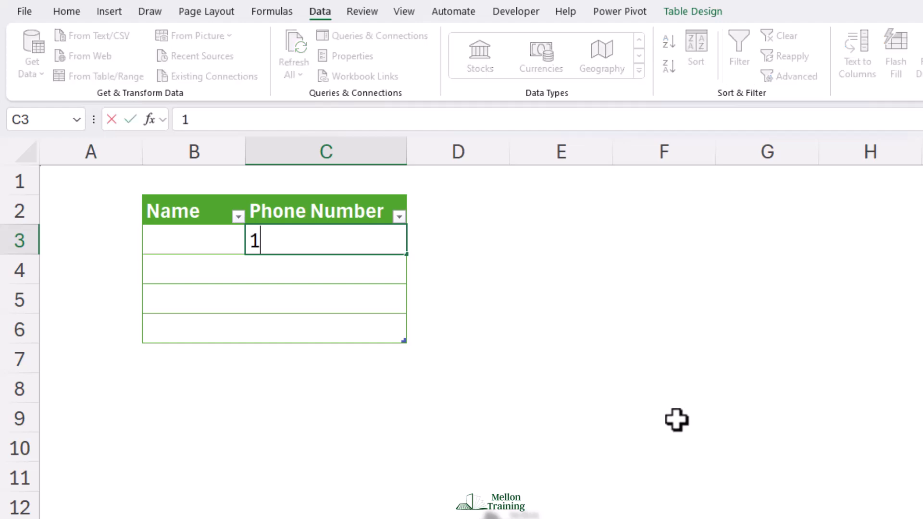
pyautogui.write('234567')
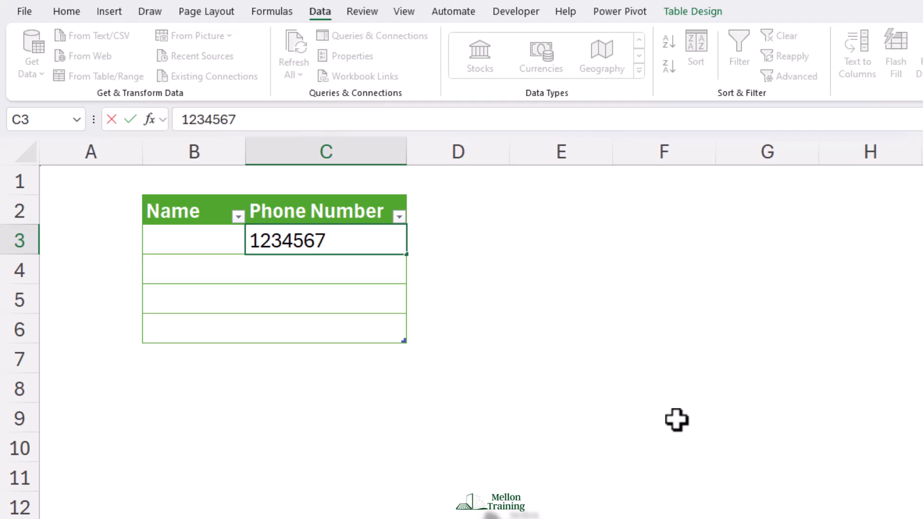
pyautogui.write('890')
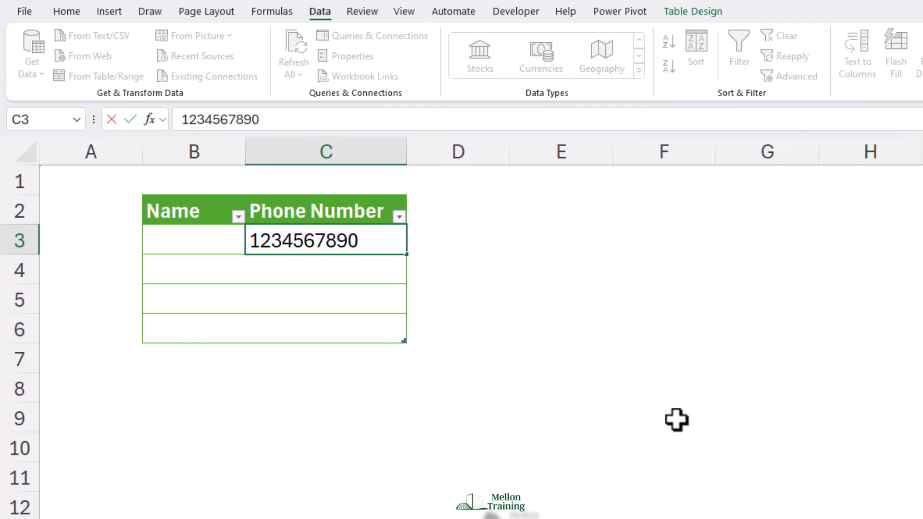
pyautogui.press('Tab')
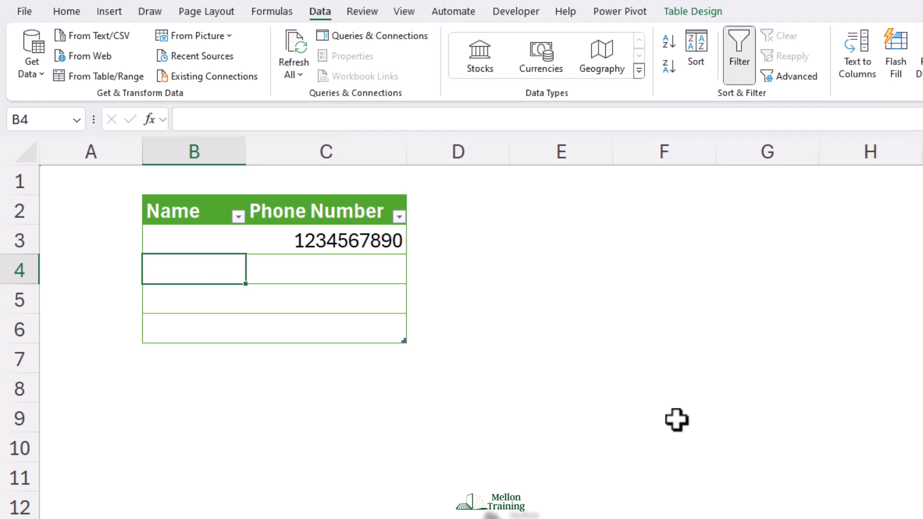
pyautogui.click(339, 241)
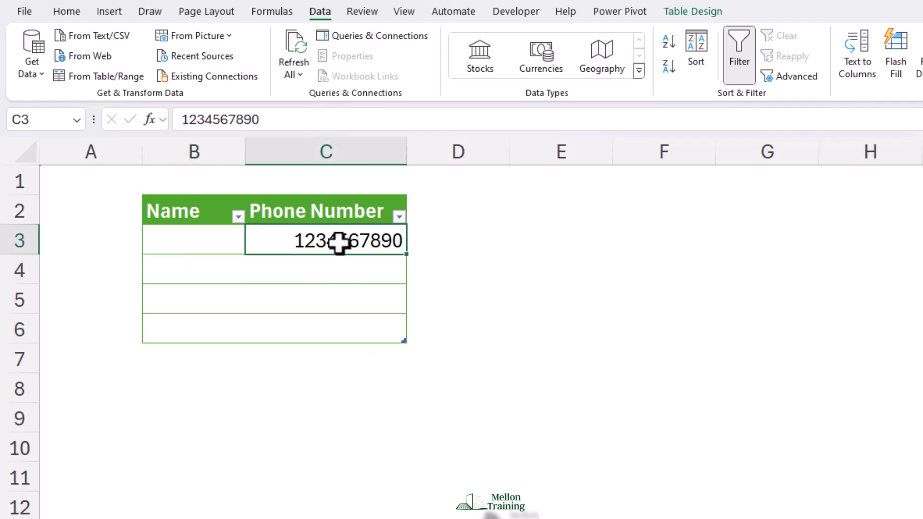
pyautogui.press('Delete')
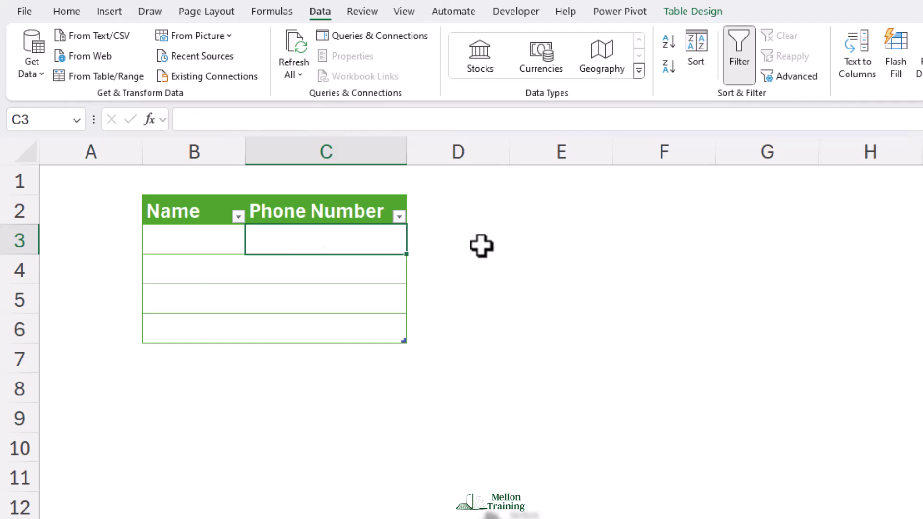
# Try to enter a ten-character value starting with the letter a in C3, and choose to retry the entry
pyautogui.write('a234')
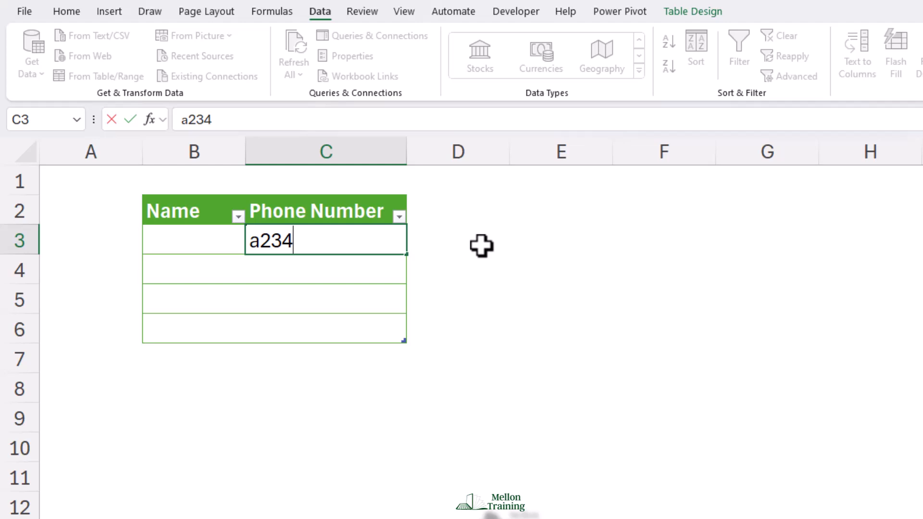
pyautogui.write('567')
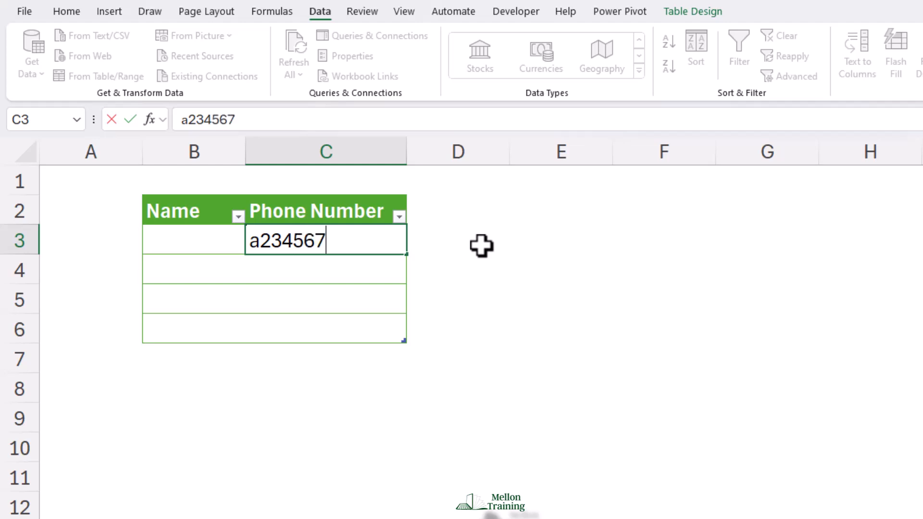
pyautogui.write('890')
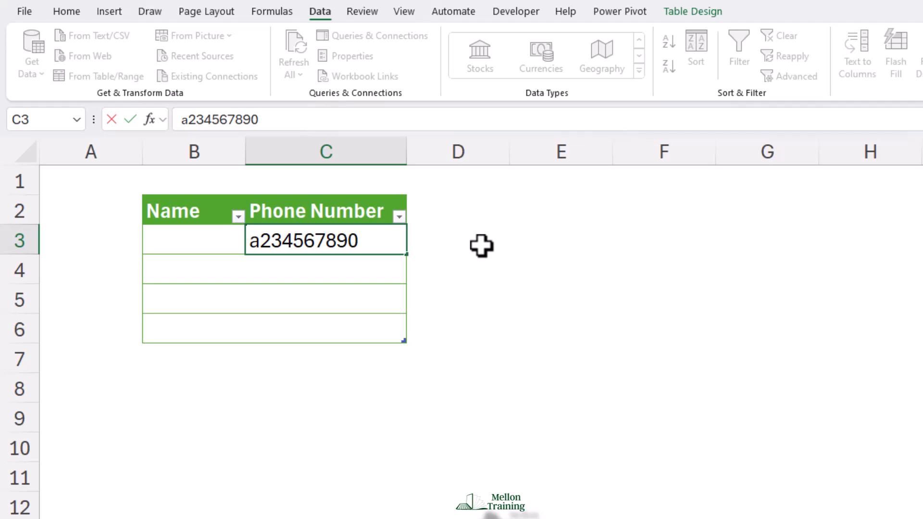
pyautogui.press('Return')
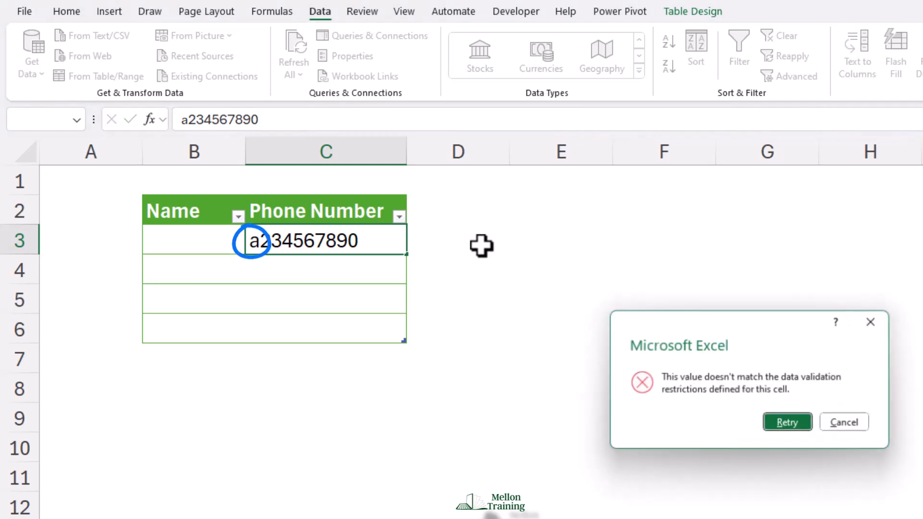
pyautogui.moveTo(763, 324); pyautogui.dragTo(619, 215)
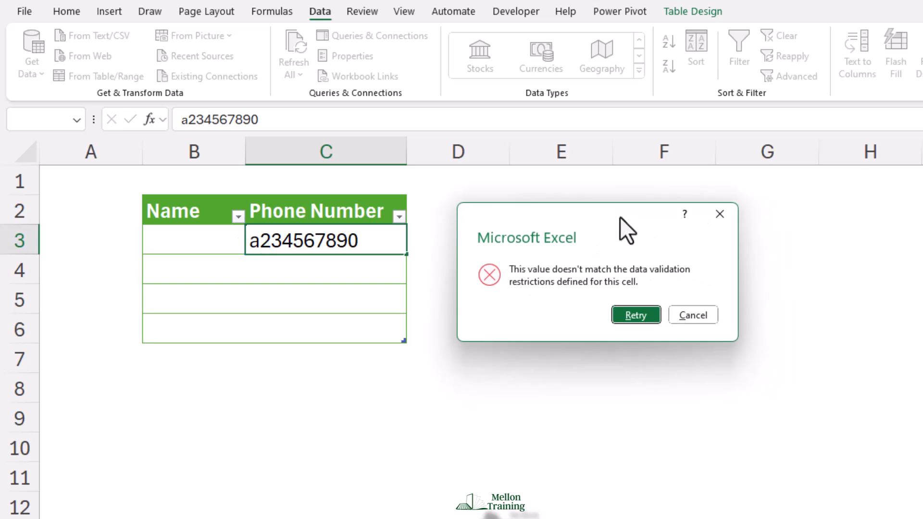
pyautogui.click(635, 317)
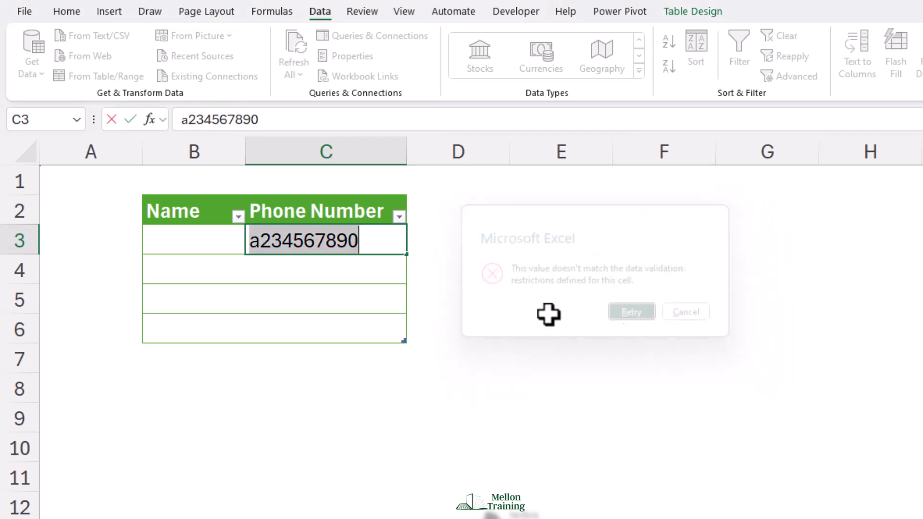
# Replace the leading letter of the C3 entry with 1 and commit the all-numeric value
pyautogui.click(253, 240)
pyautogui.press('Delete')
pyautogui.write('1')
pyautogui.press('Return')
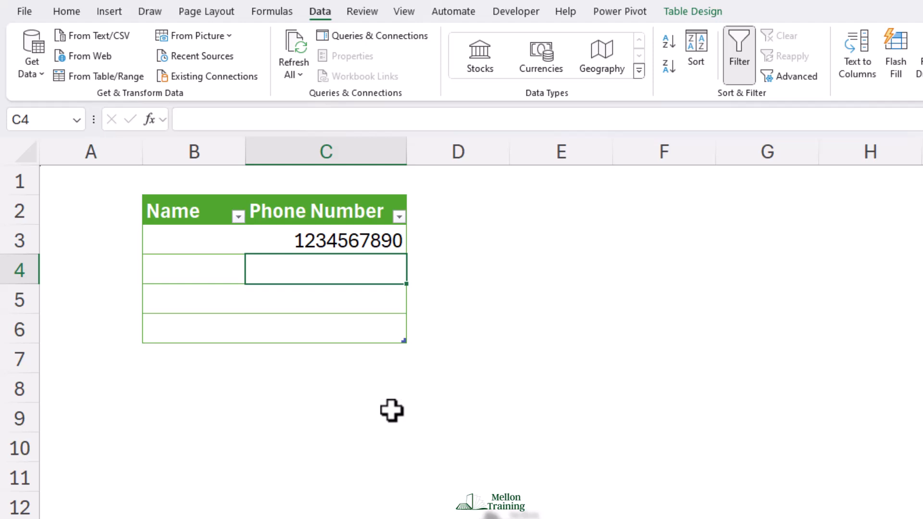
# Try to enter an eight-digit number in C3, cancel the entry, and clear the cell
pyautogui.click(365, 246)
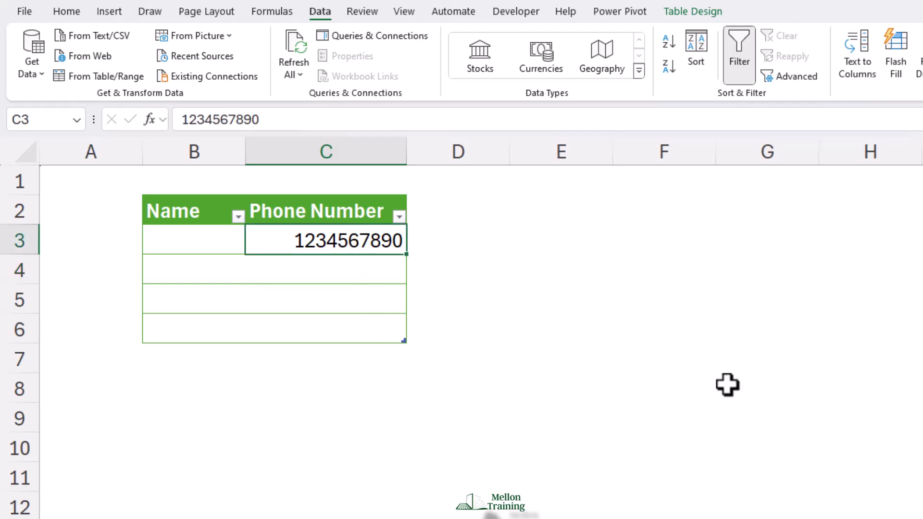
pyautogui.write('12345678')
pyautogui.press('Return')
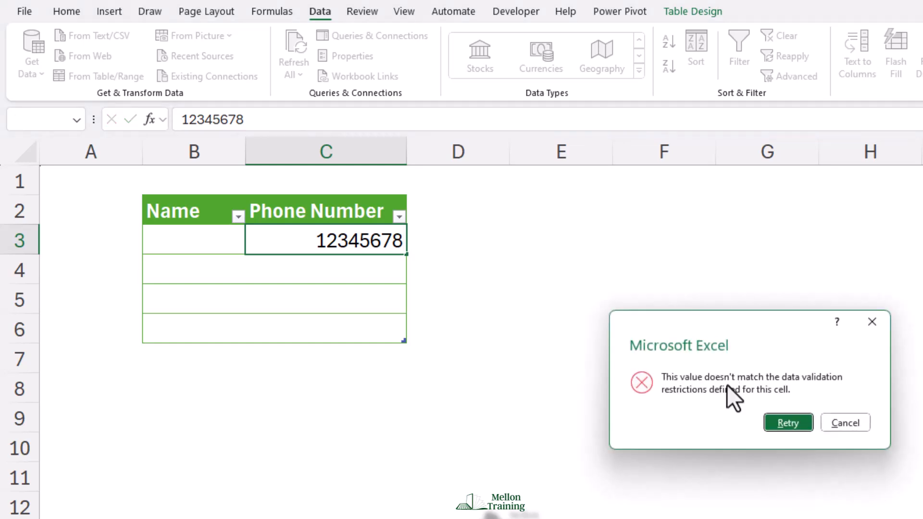
pyautogui.moveTo(763, 336); pyautogui.dragTo(603, 226)
pyautogui.click(685, 317)
pyautogui.click(473, 341)
pyautogui.click(360, 251)
pyautogui.press('Delete')
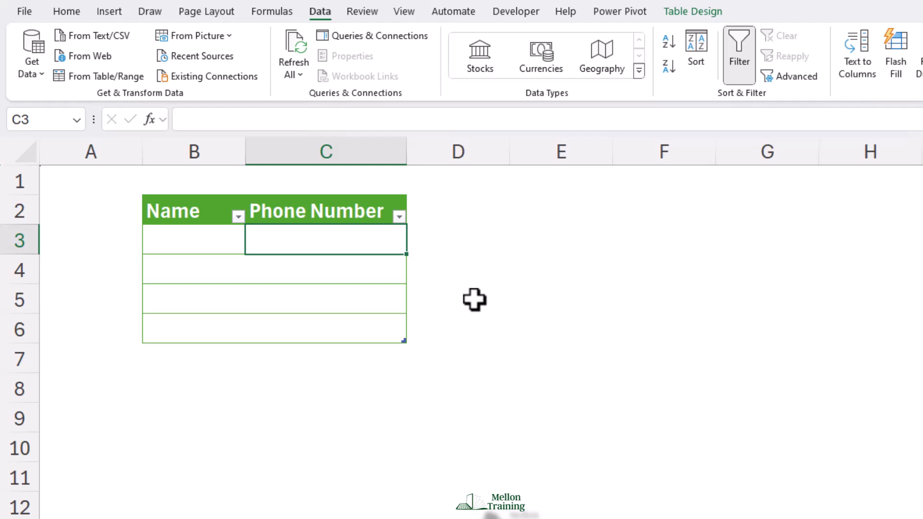
# Try to enter an eleven-digit number in C3 and cancel the entry
pyautogui.write('123456')
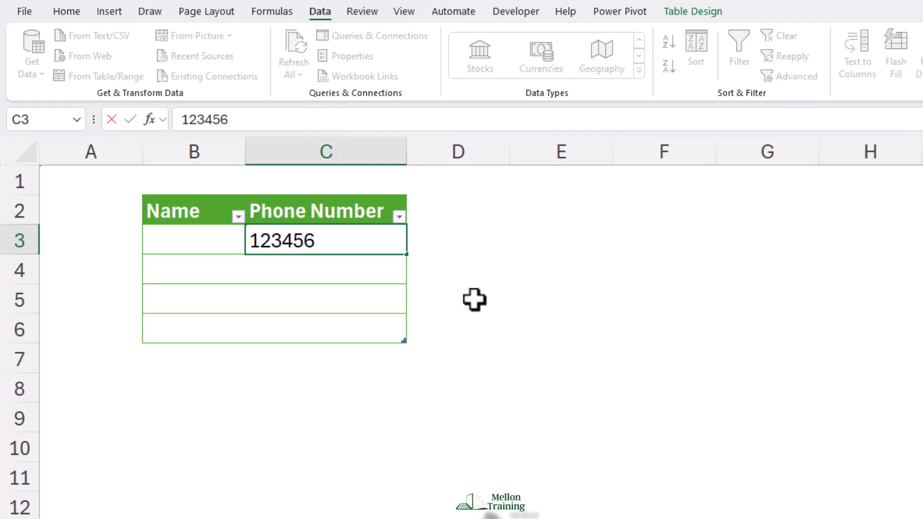
pyautogui.write('78901')
pyautogui.press('Return')
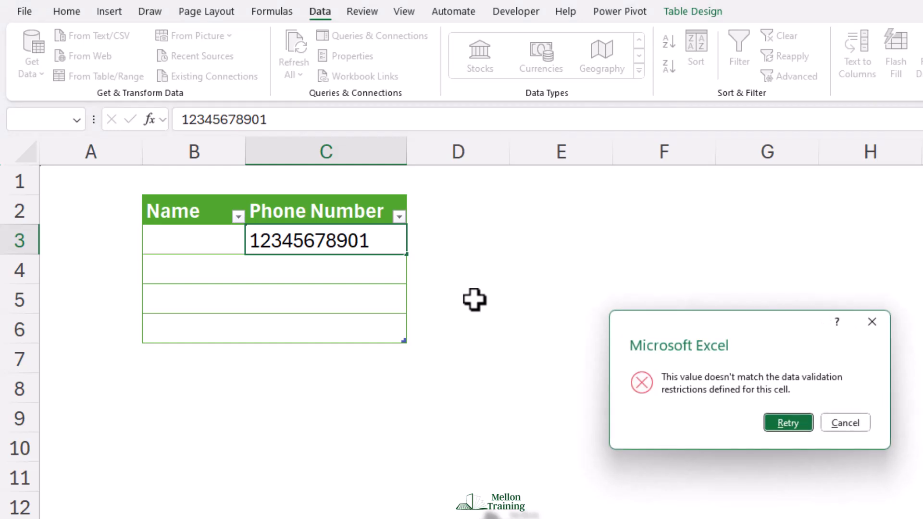
pyautogui.click(846, 424)
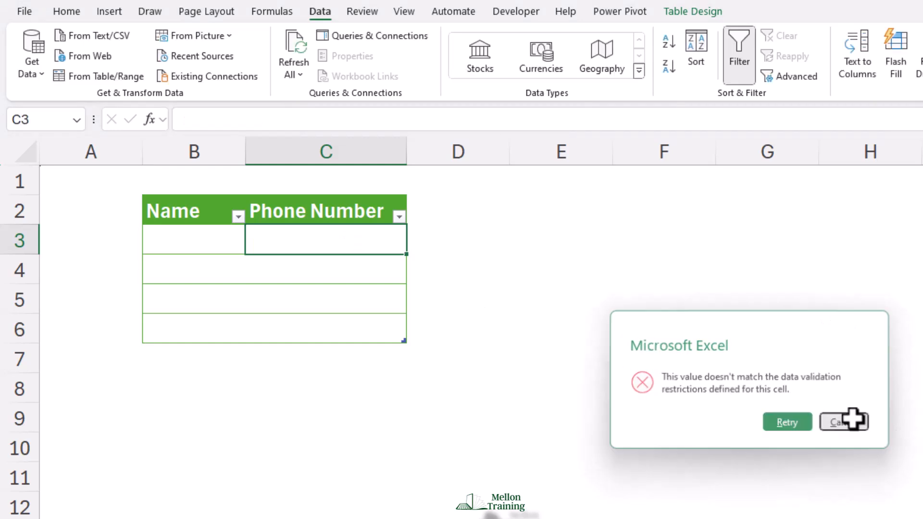
pyautogui.click(292, 426)
# Enter a valid ten-digit phone number in C3, the first Phone Number cell
pyautogui.click(367, 232)
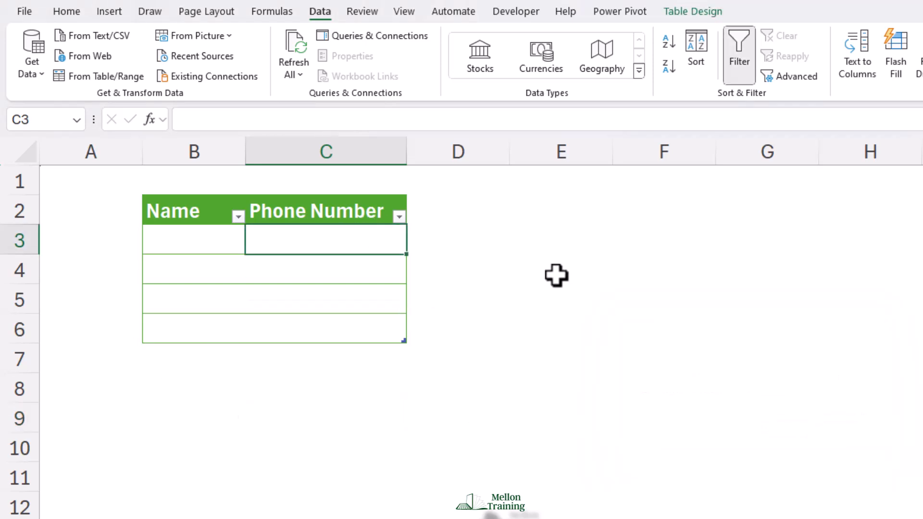
pyautogui.write('1234567890')
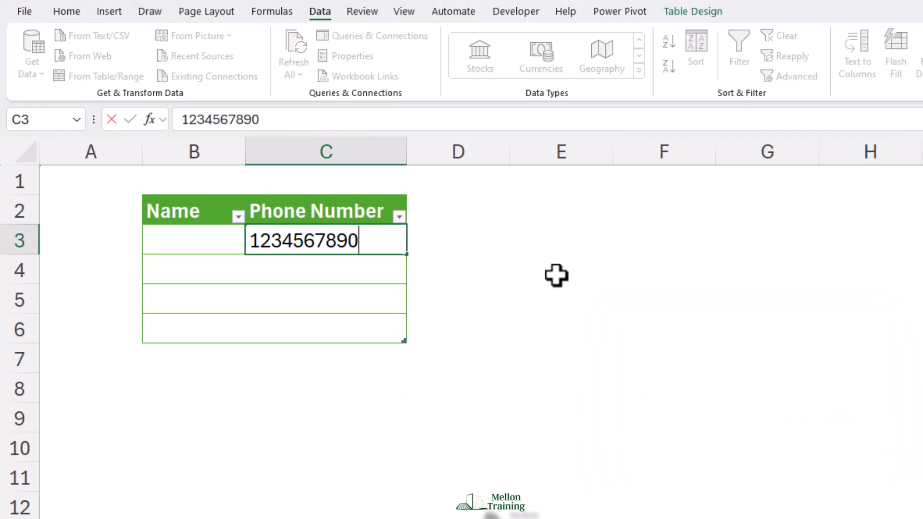
pyautogui.press('Return')
pyautogui.click(354, 234)
pyautogui.click(66, 11)
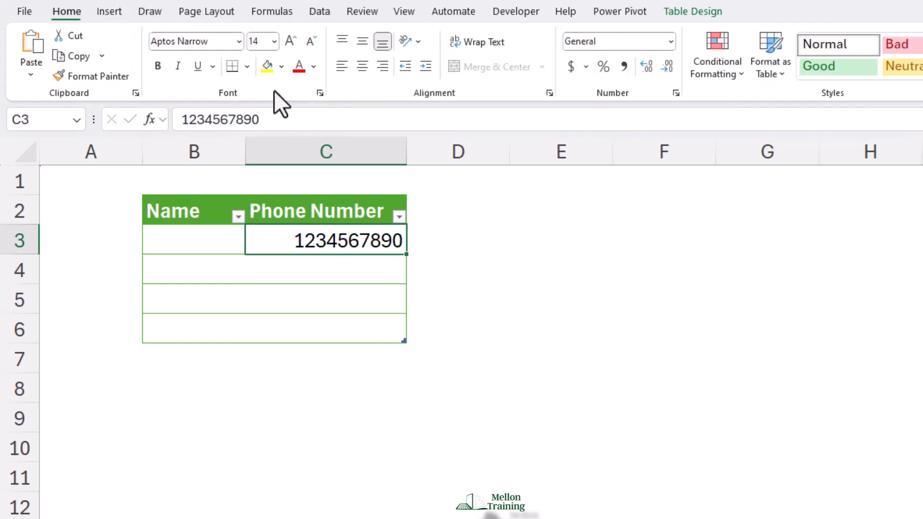
pyautogui.click(677, 93)
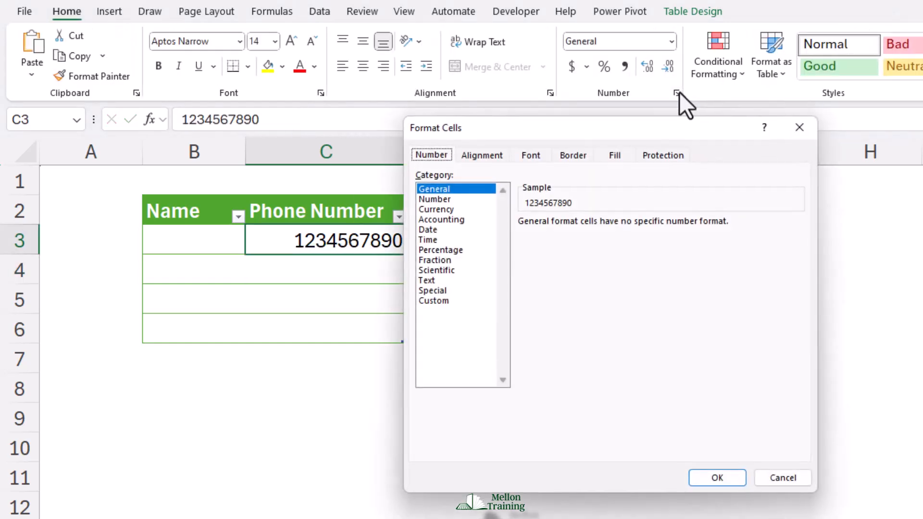
pyautogui.click(441, 301)
pyautogui.moveTo(798, 272); pyautogui.dragTo(816, 373)
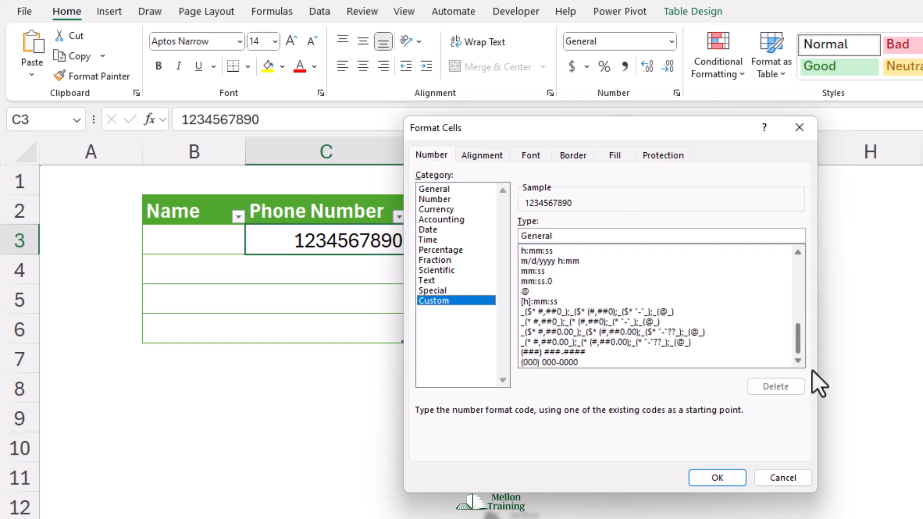
pyautogui.click(557, 362)
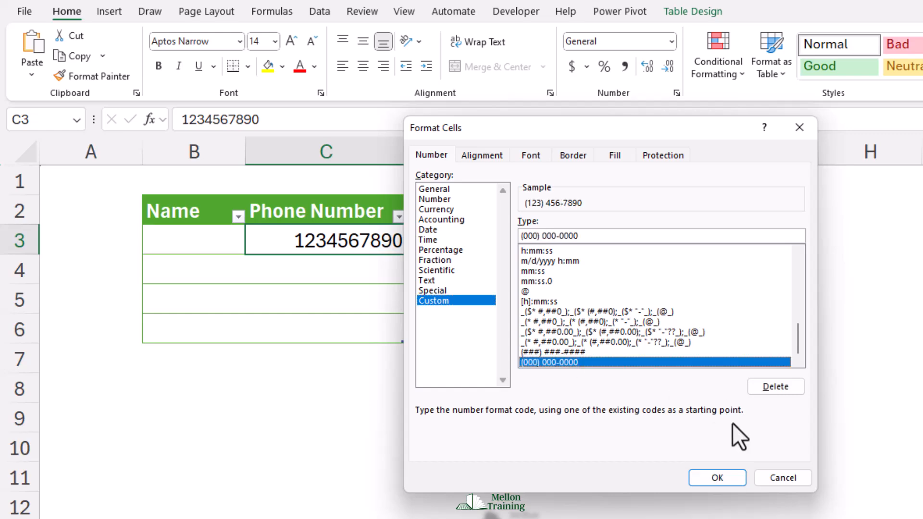
pyautogui.click(720, 477)
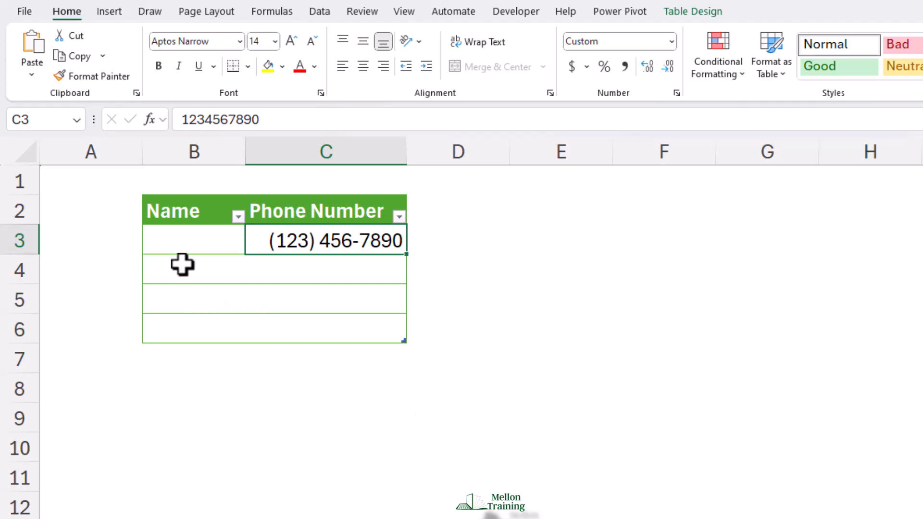
pyautogui.click(176, 233)
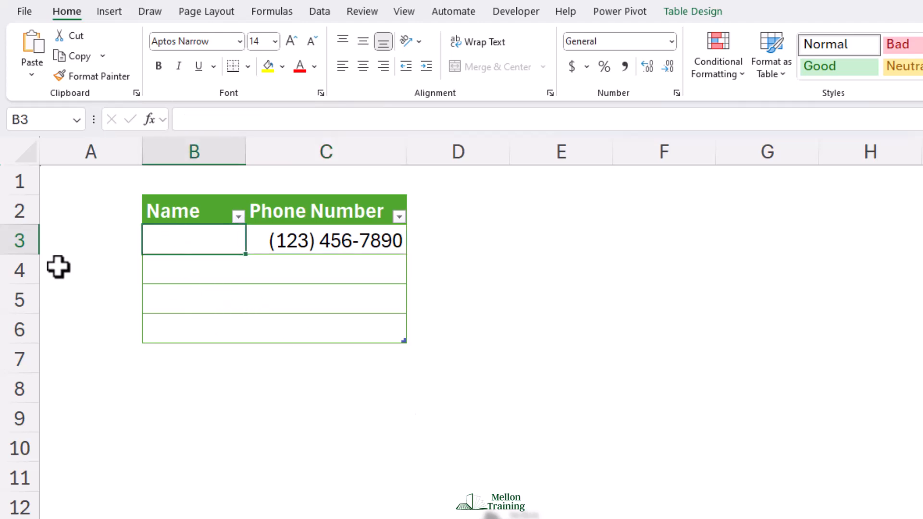